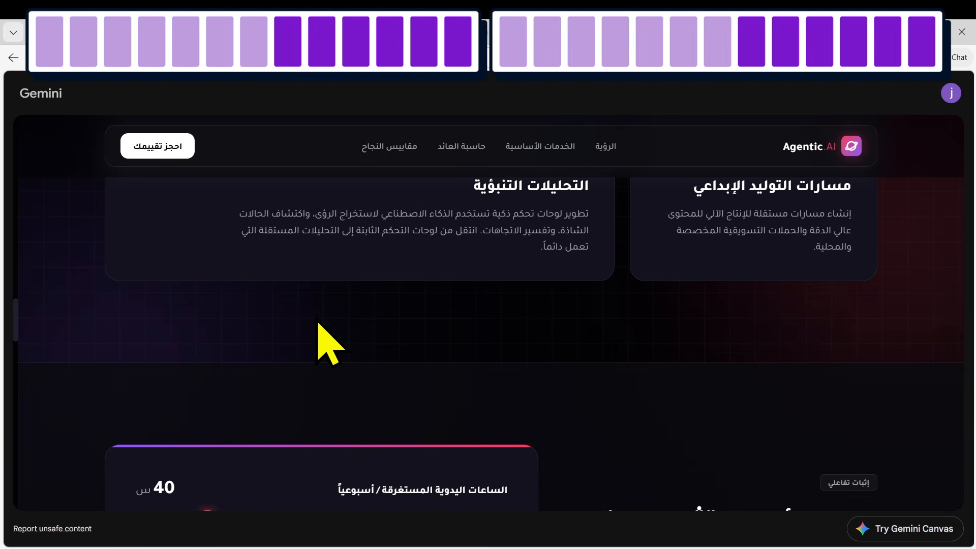
Step: Look through the finished Arabic Agentic.AI web page, covering its services, savings calculator and supporting technologies
scroll(305, 323, down, 6)
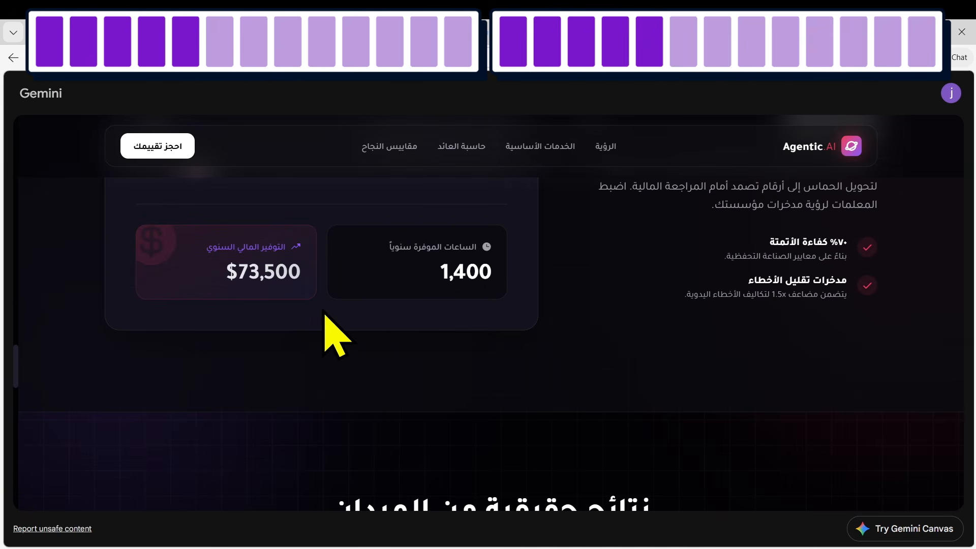
scroll(327, 328, down, 10)
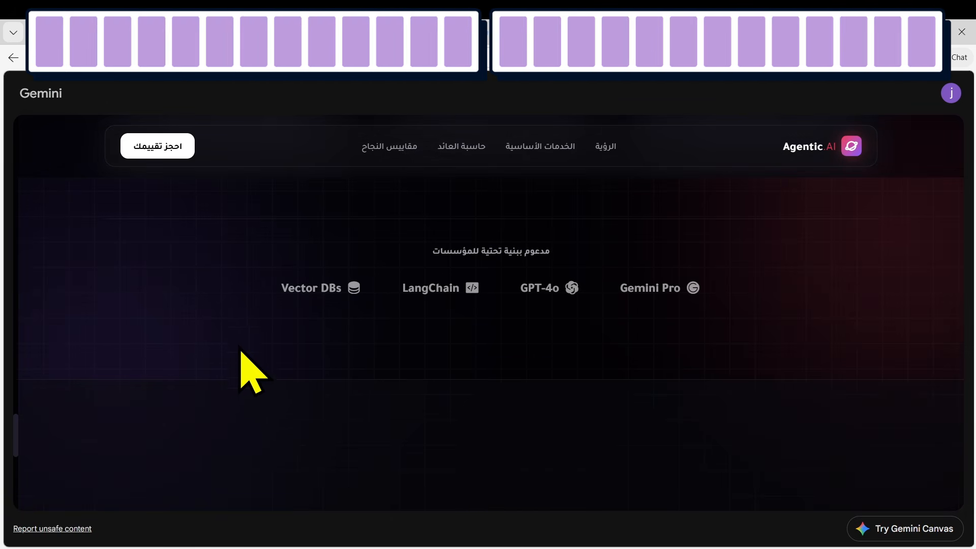
scroll(244, 356, down, 5)
scroll(239, 371, up, 15)
scroll(239, 412, up, 5)
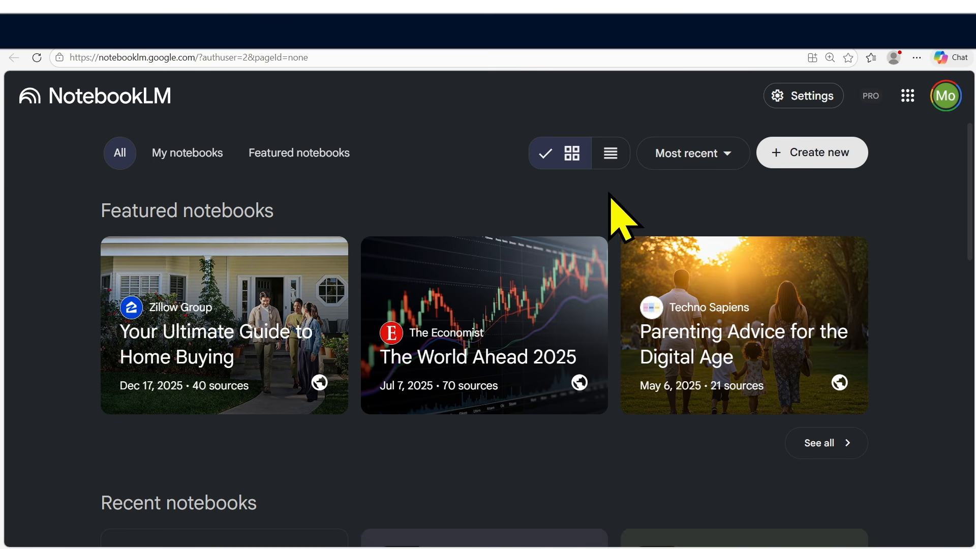
Step: Create a notebook in NotebookLM and run Deep Research on the web for "Establish an AI automation agency Providing chatbot services to businesses. 2026"
click(796, 155)
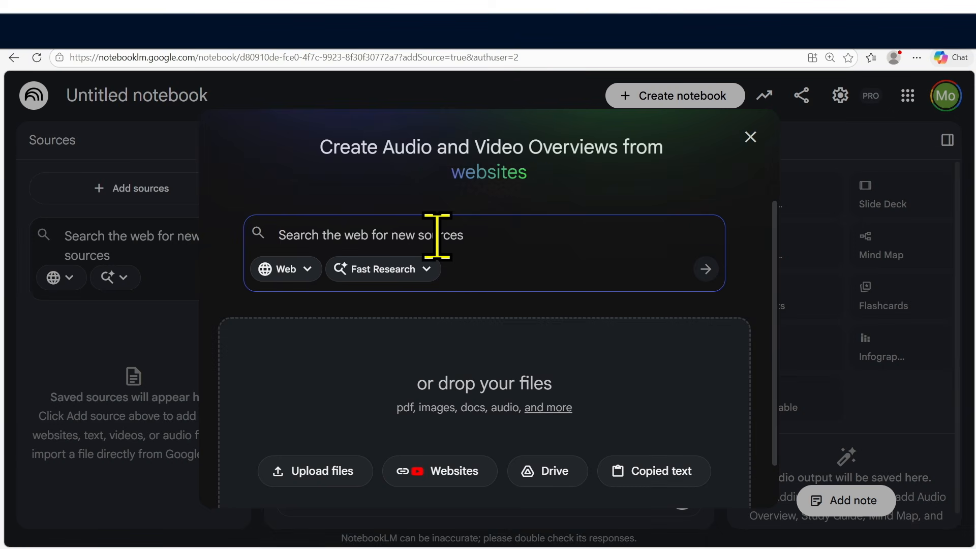
text(Establish an AI automation agency Providing chatbot services to businesses. 2026)
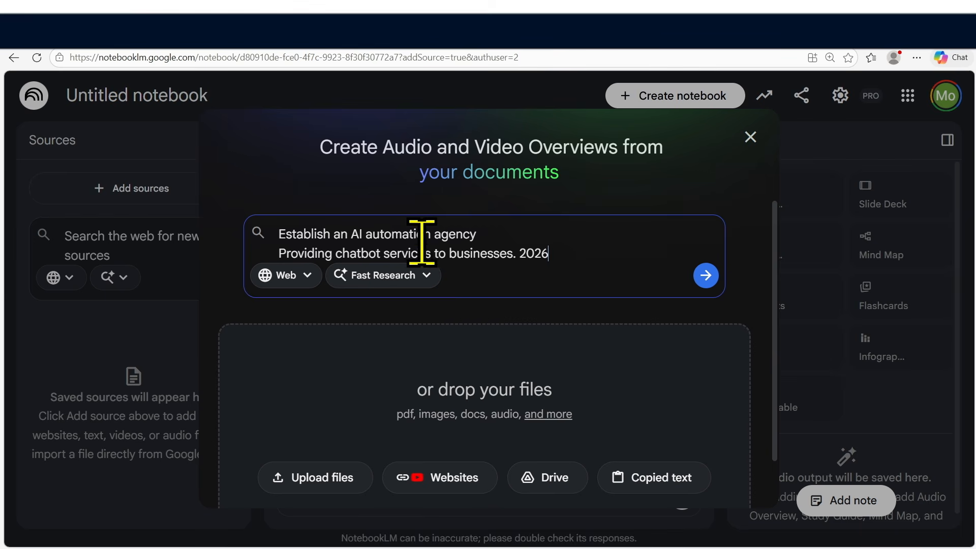
click(382, 275)
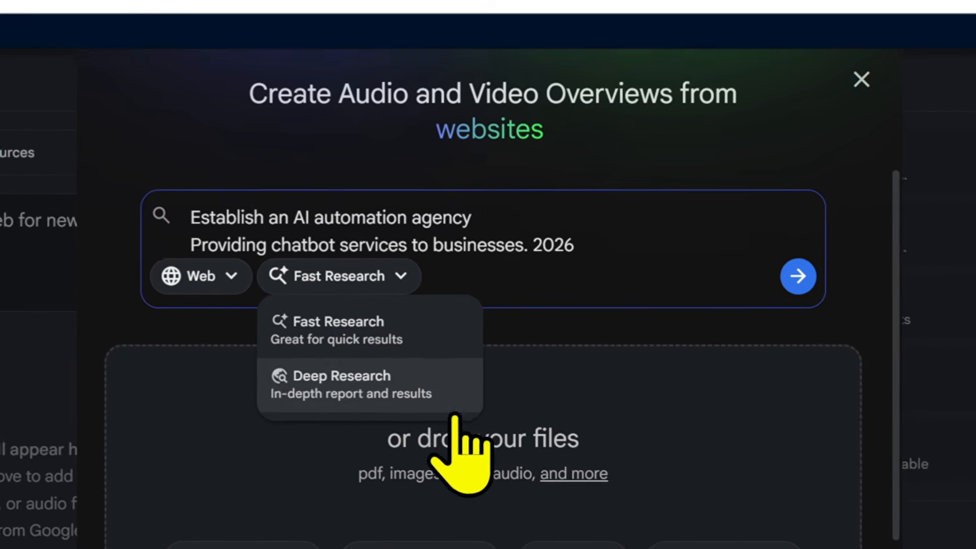
click(355, 393)
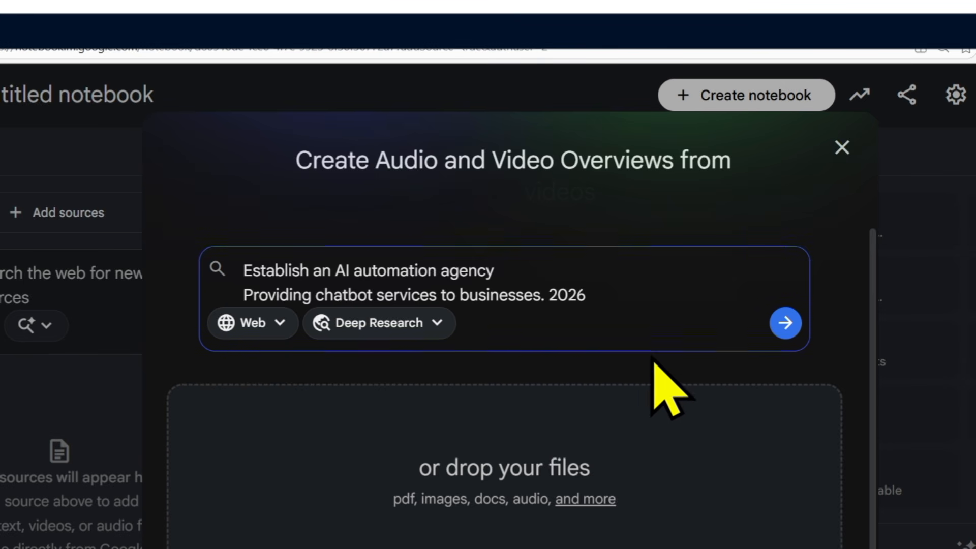
click(786, 325)
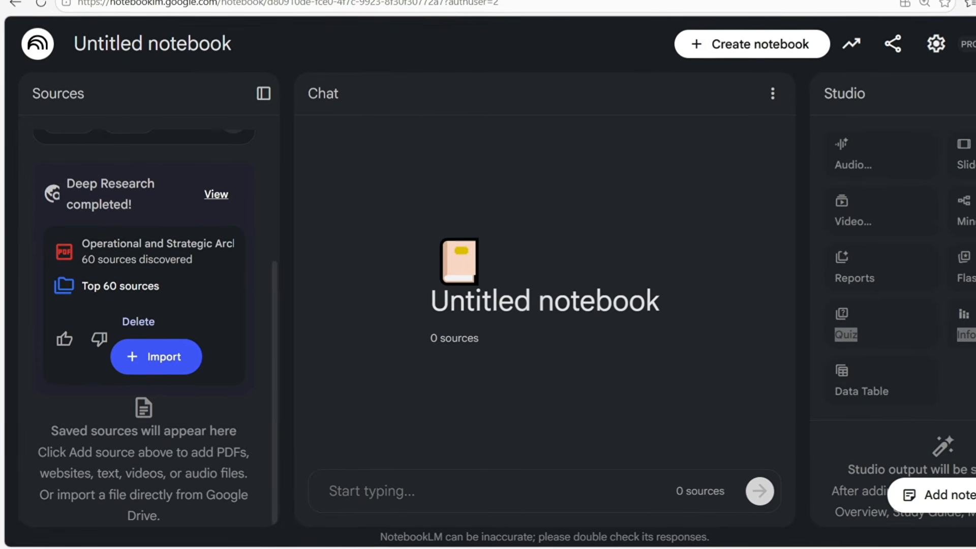
Step: Import the Deep Research report and its discovered sources into the notebook, and review the source list and summary
click(159, 352)
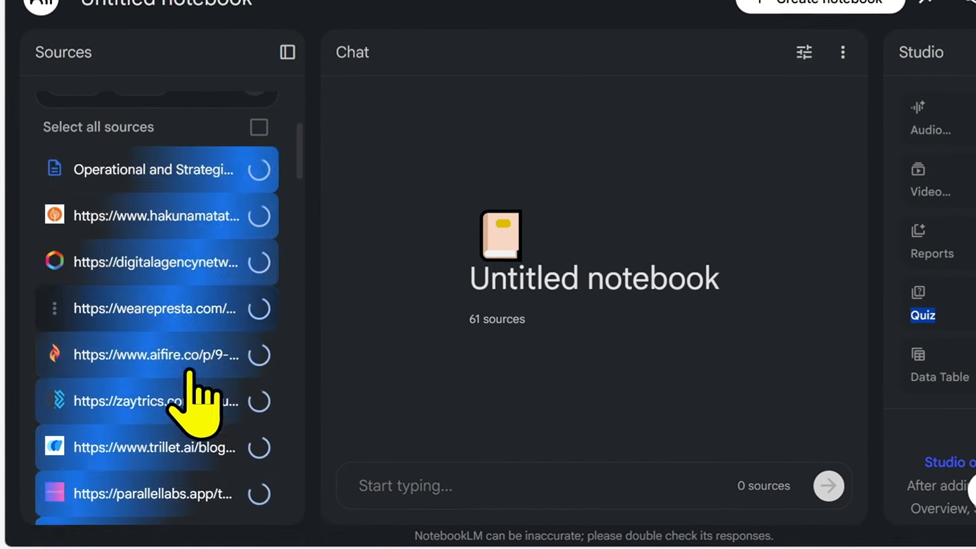
scroll(204, 463, down, 5)
scroll(197, 439, down, 5)
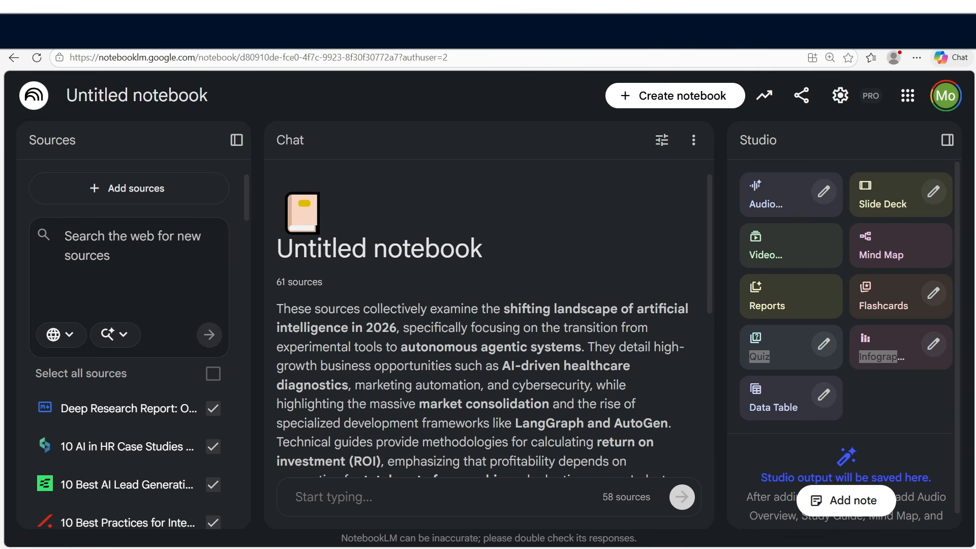
drag(630, 462, 443, 251)
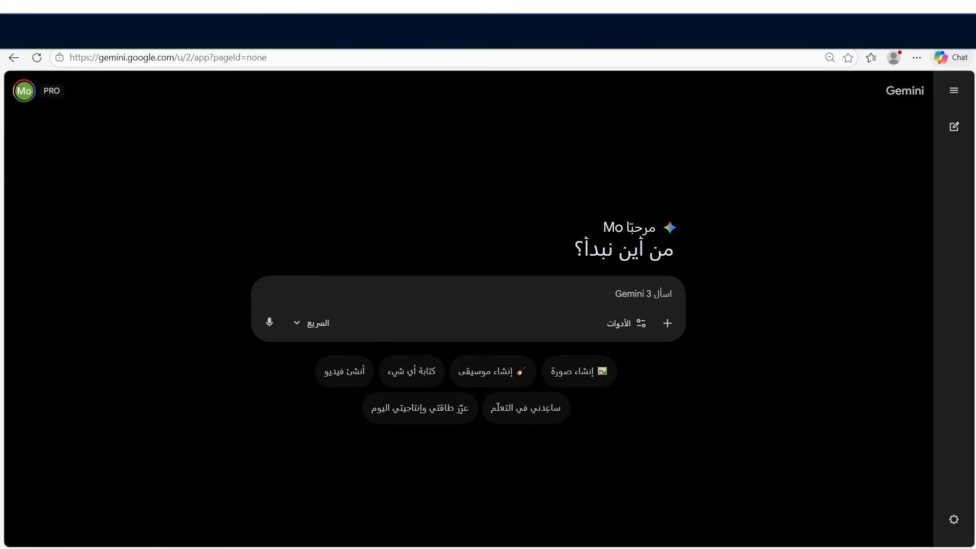
Step: In Gemini, attach the NotebookLM notebook "AI Enterprise Strategy: ROI Maximization and Future Automation Trends" and choose the Pro model
click(667, 323)
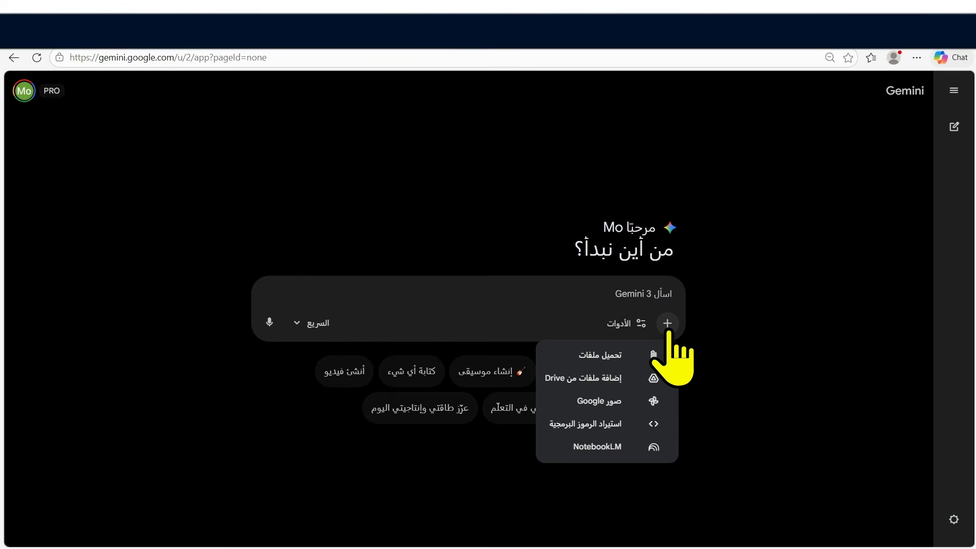
click(597, 448)
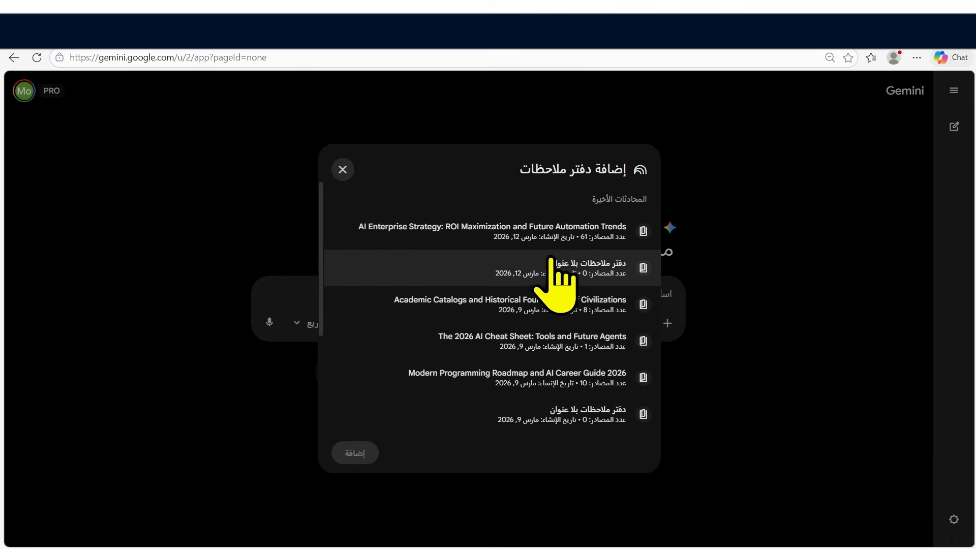
click(553, 228)
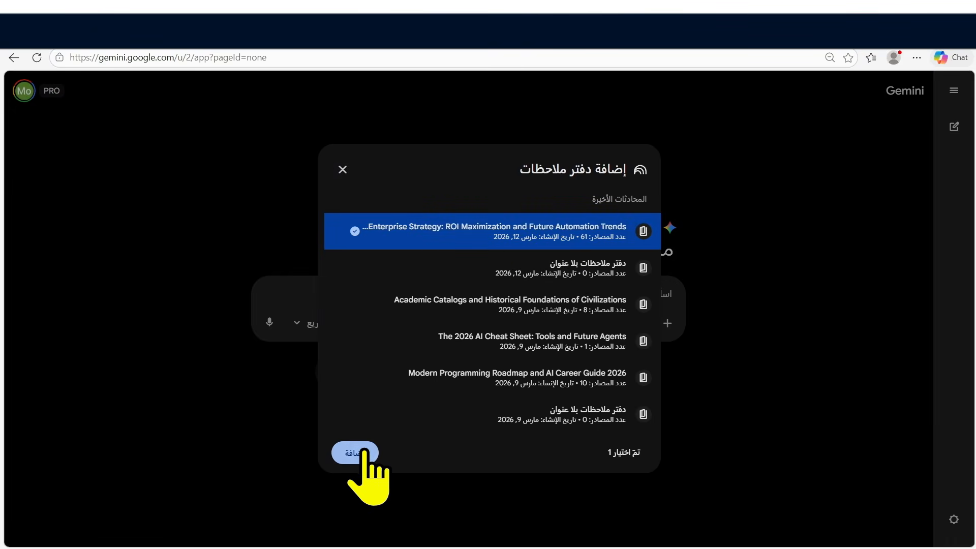
click(356, 453)
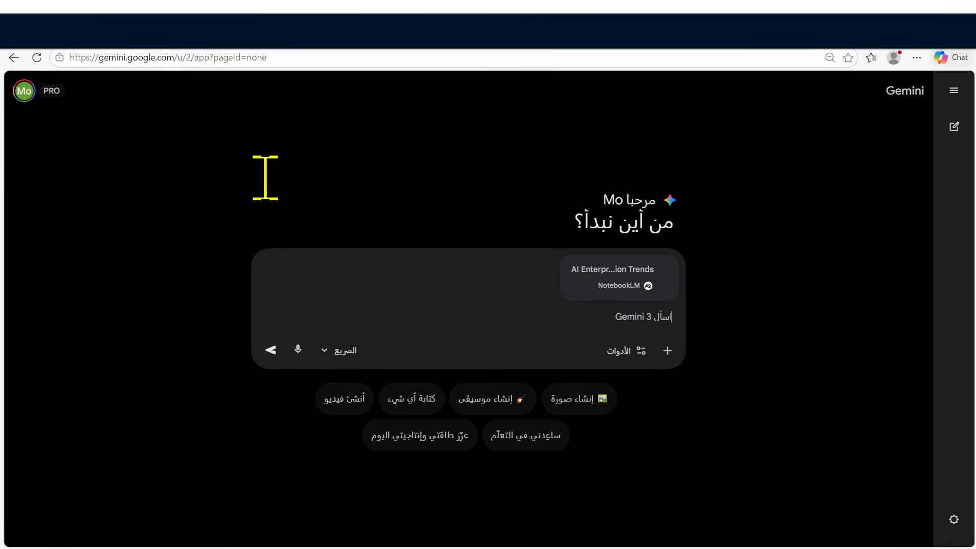
click(340, 350)
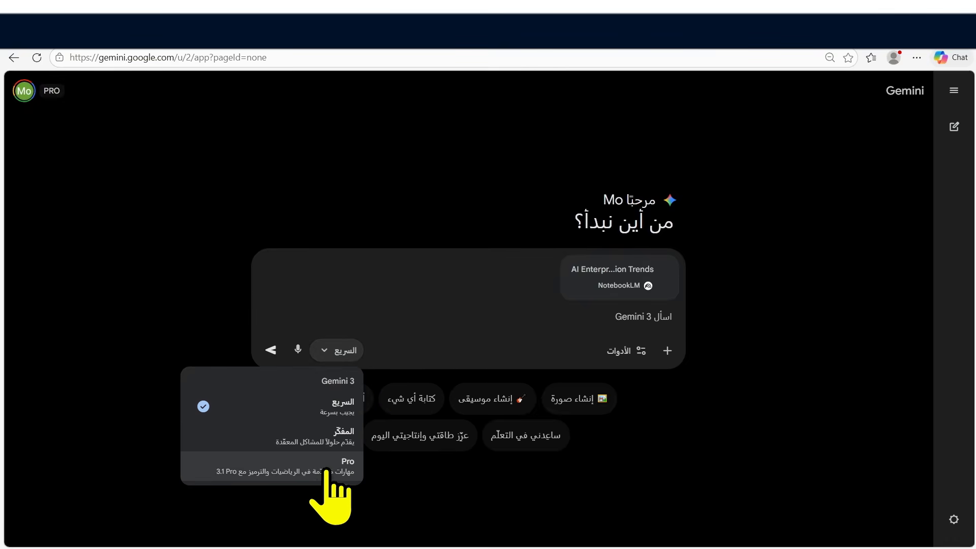
click(335, 472)
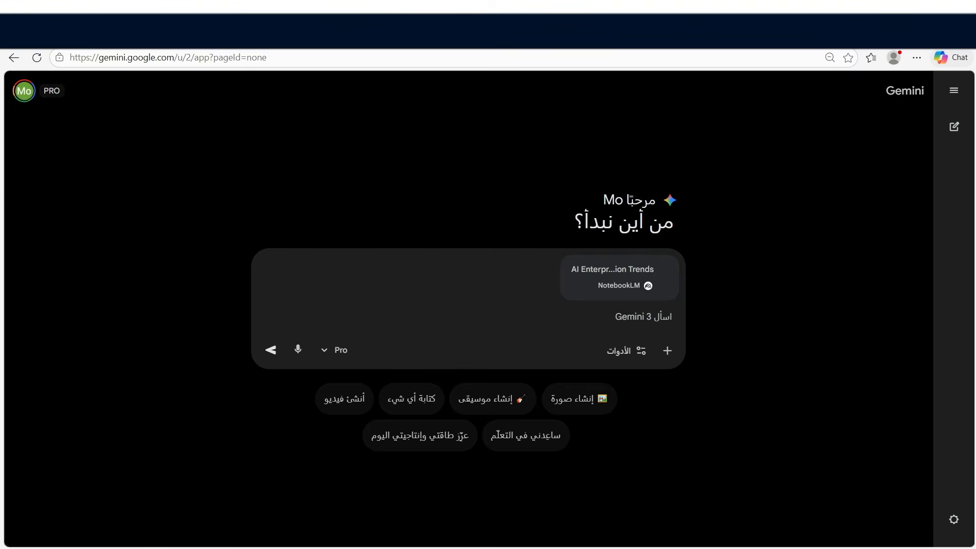
Step: Ask Gemini, as a senior web architect, to propose a single-page site map, section-by-section content and an AI Automation Agency color palette from the notebook
key(ctrl+plus)
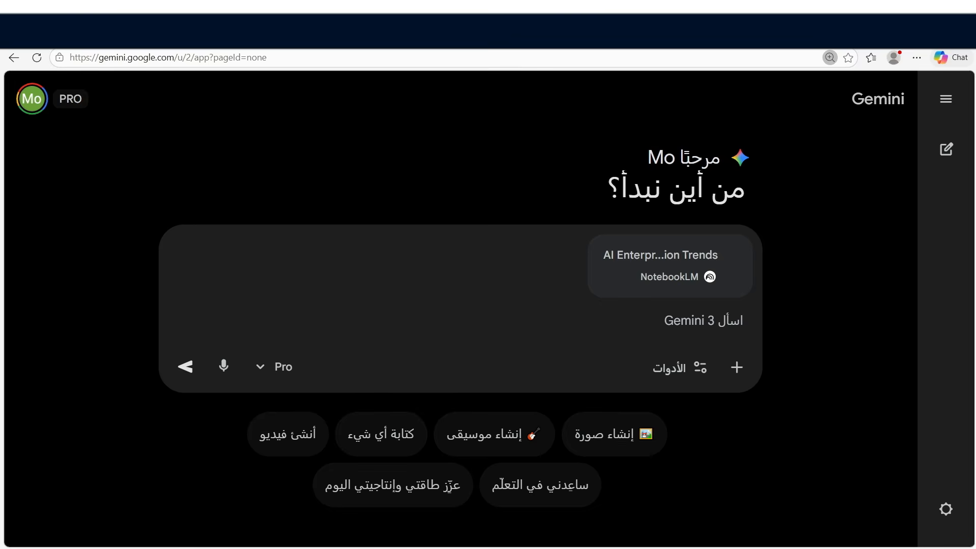
text("I have attached my notebook containing my project info. Before writing any code, act as a senior web architect. Analyze the notebook and propose a detailed site map and section-by-section structure for a single-page website. Specify what content goes into each section and suggest a color palette suitable for an AI Automation Agency.")
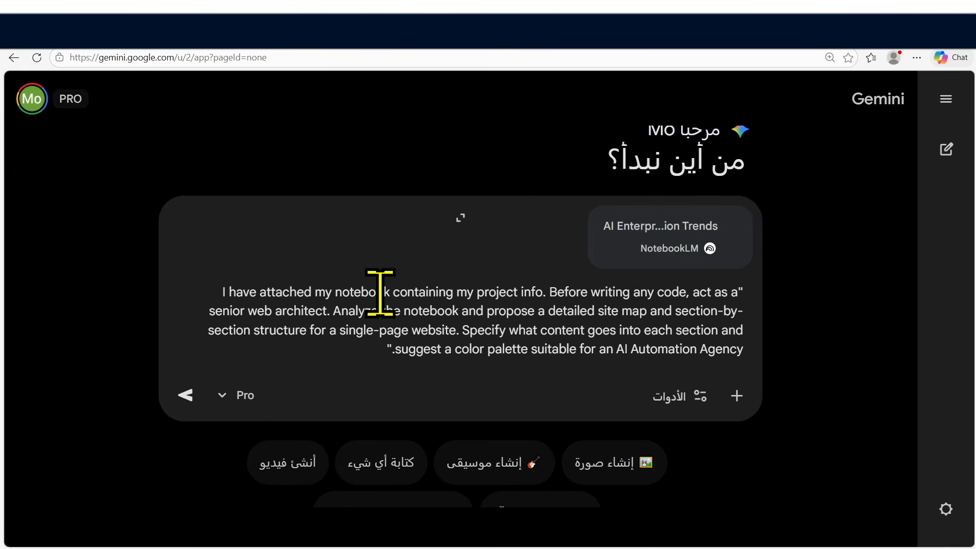
drag(438, 291, 467, 311)
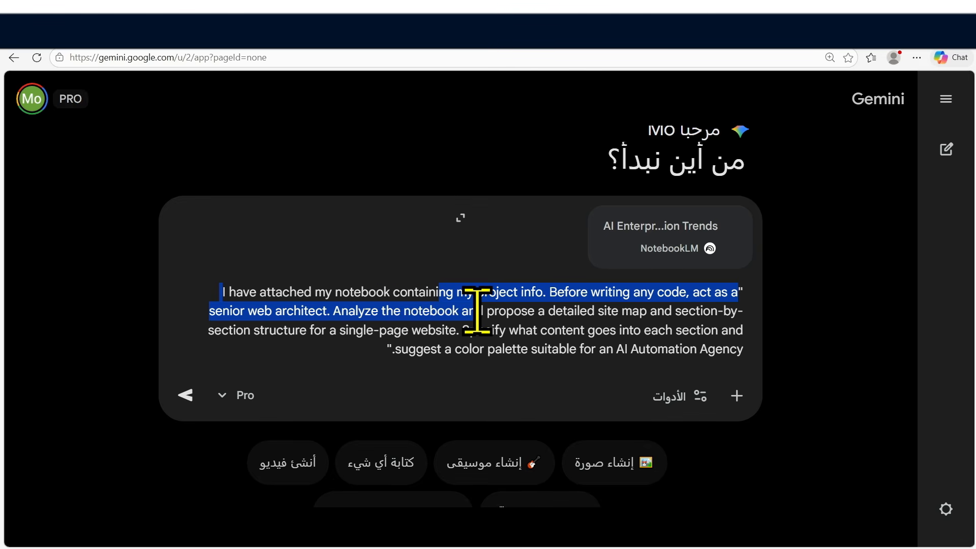
key(Return)
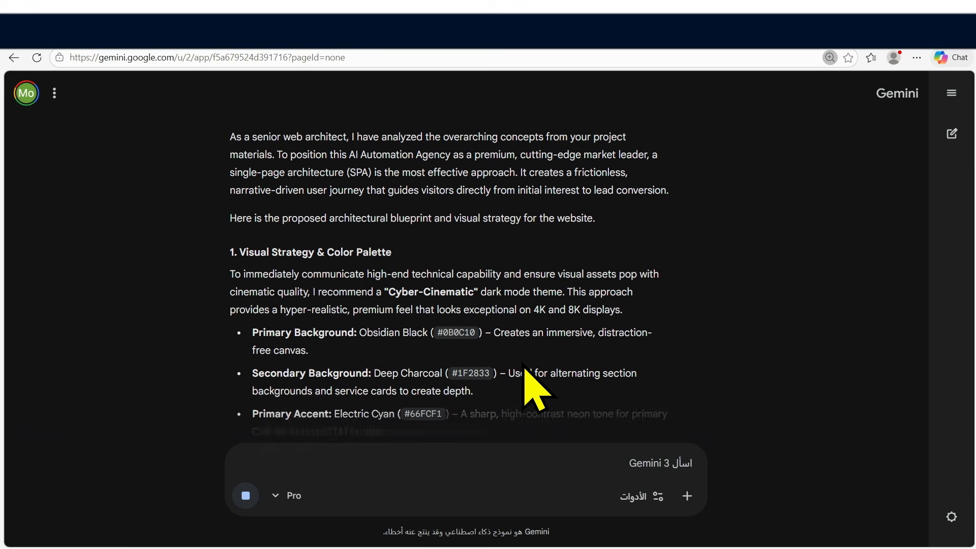
Step: Review the proposed website blueprint, including the color palette with its accent colors and the section-by-section structure
scroll(498, 381, up, 5)
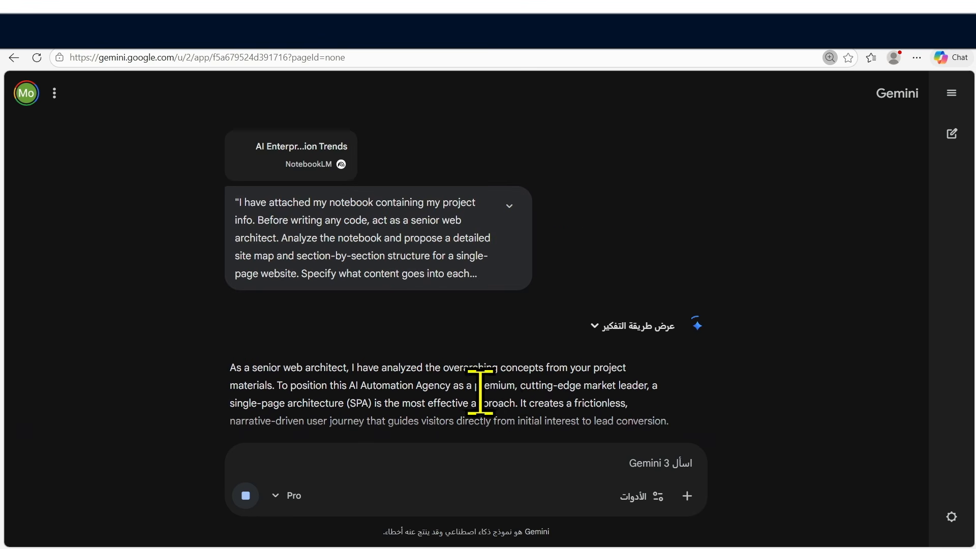
scroll(481, 394, down, 4)
scroll(496, 398, up, 4)
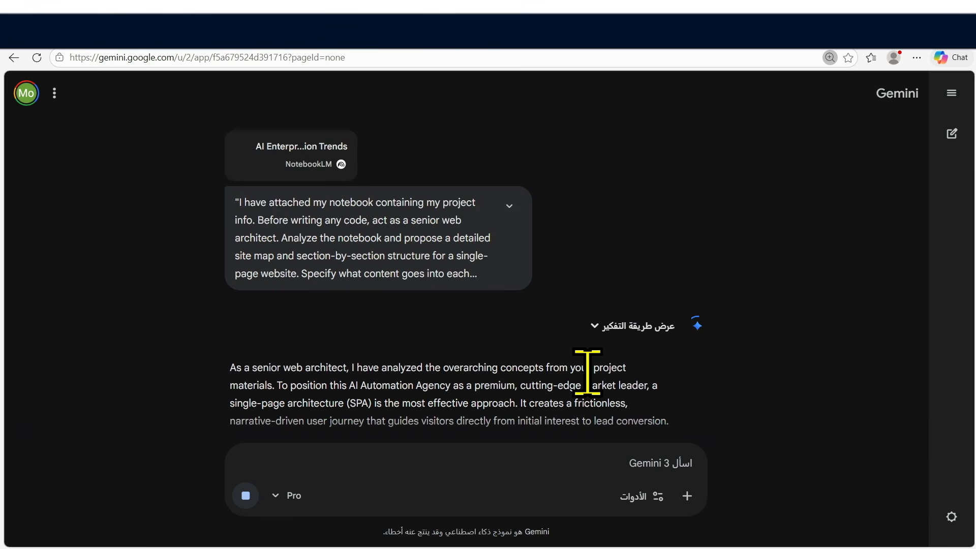
scroll(427, 330, down, 5)
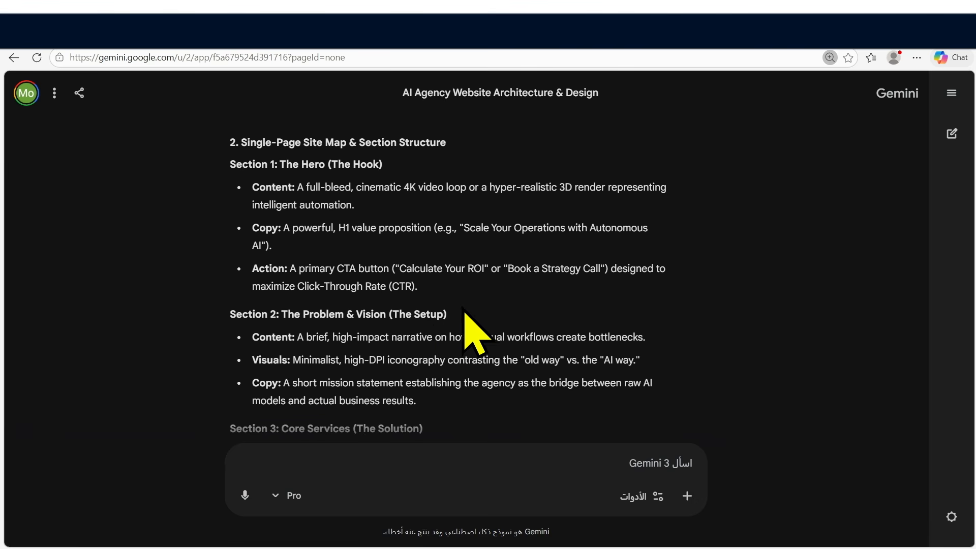
scroll(529, 359, down, 6)
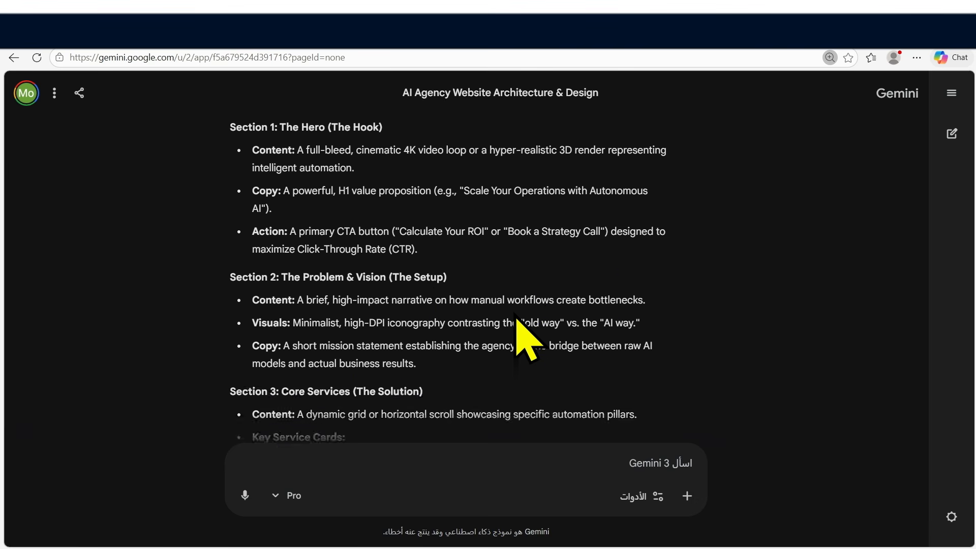
scroll(504, 345, up, 10)
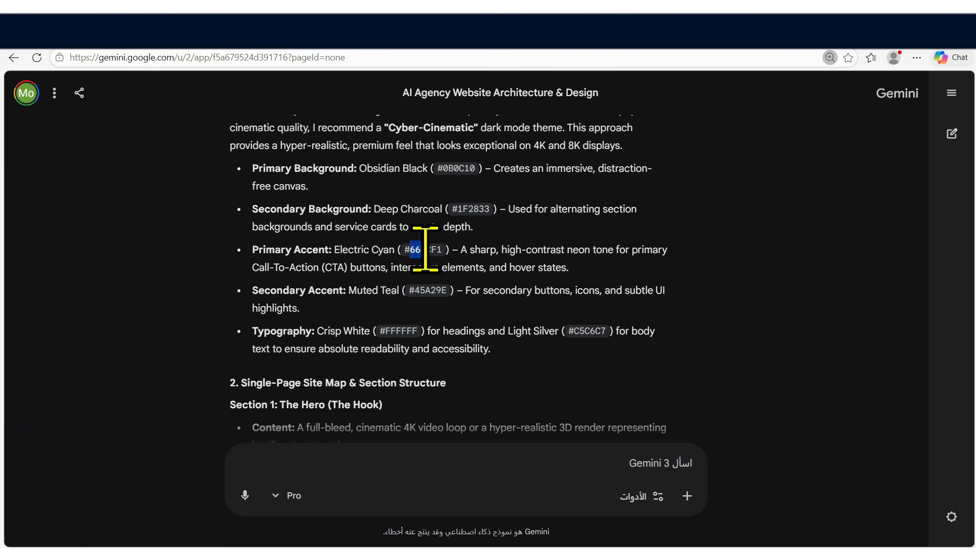
drag(409, 250, 457, 250)
drag(409, 290, 482, 290)
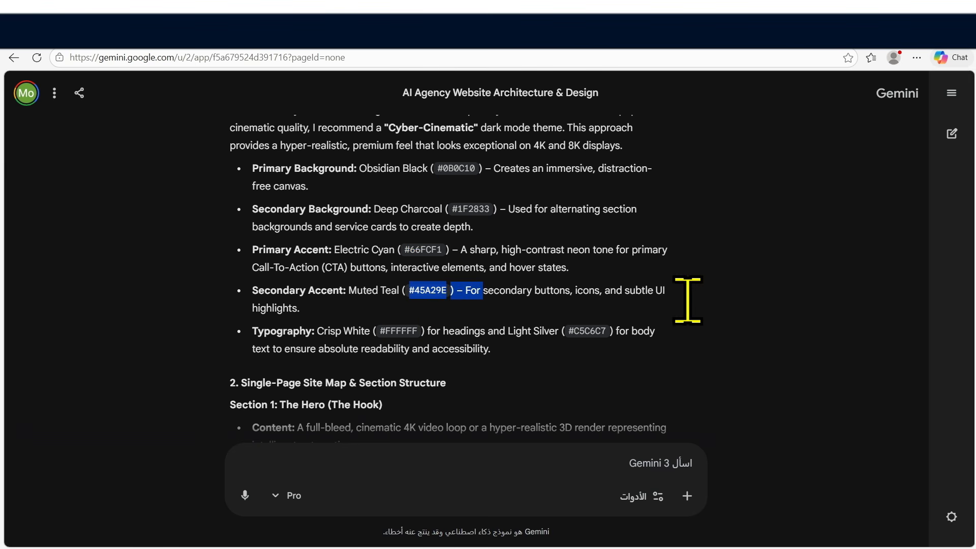
scroll(793, 330, down, 10)
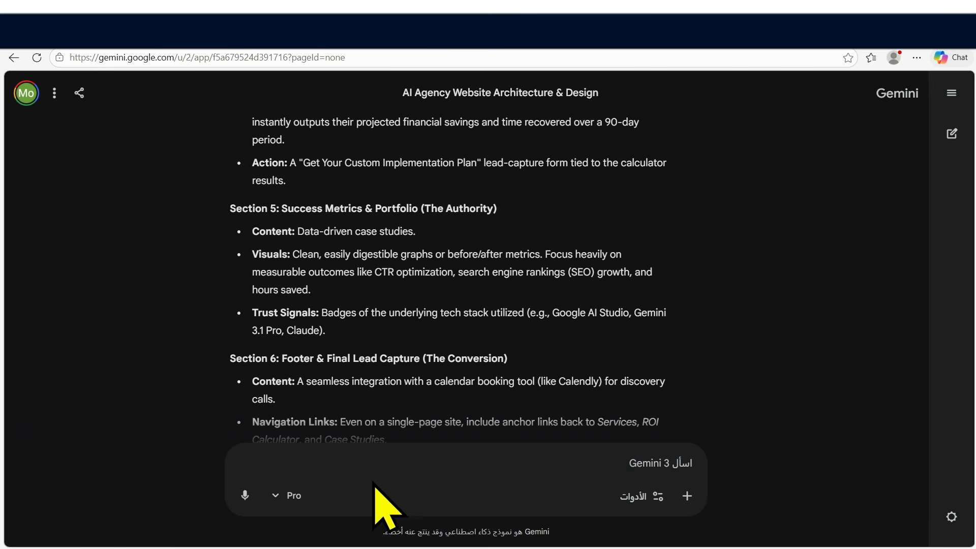
Step: Request the complete website with Canvas enabled, as a single HTML file using Tailwind CSS, exact notebook text, smooth scrolling and interactive hover effects
click(393, 471)
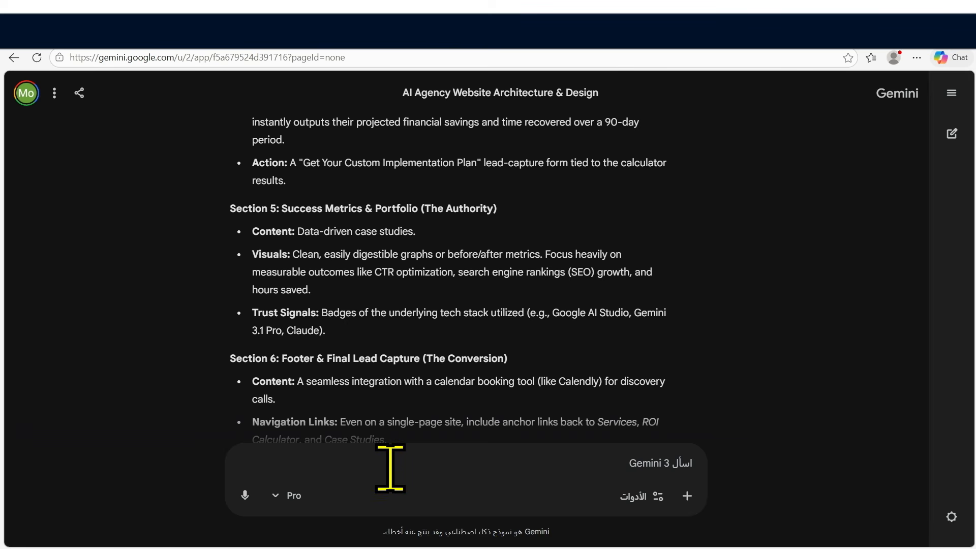
text("This structure looks perfect. Now act as an expert web developer. Generate the complete website code based on the agreed structure. Use the exact text from the notebook. Write everything as a single HTML file using Tailwind CSS. Include smooth scrolling and interactive hover effects.")
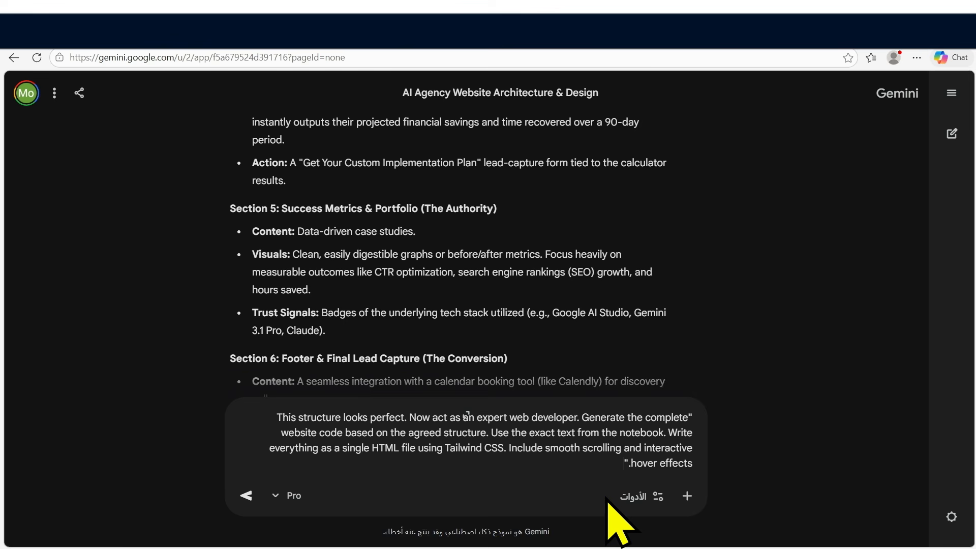
click(638, 497)
click(608, 357)
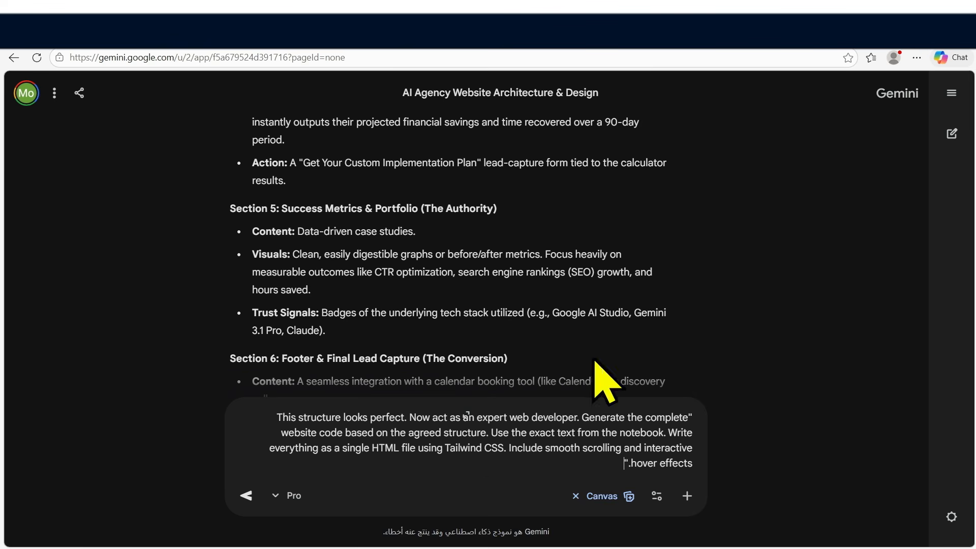
click(247, 495)
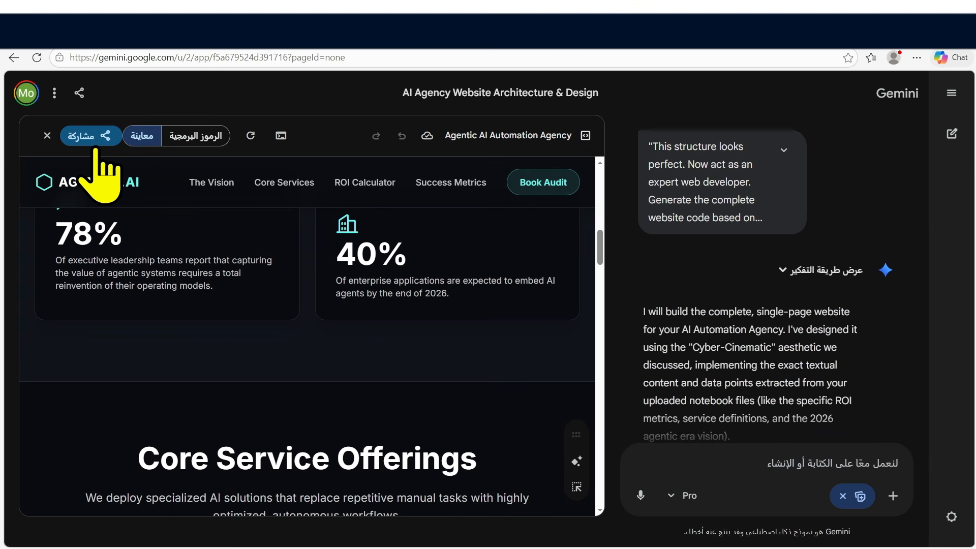
Step: Check the generated website preview by scrolling it and testing the Core Services, ROI Calculator, Success Metrics and Book Audit links
scroll(394, 282, down, 10)
scroll(410, 392, up, 10)
click(278, 181)
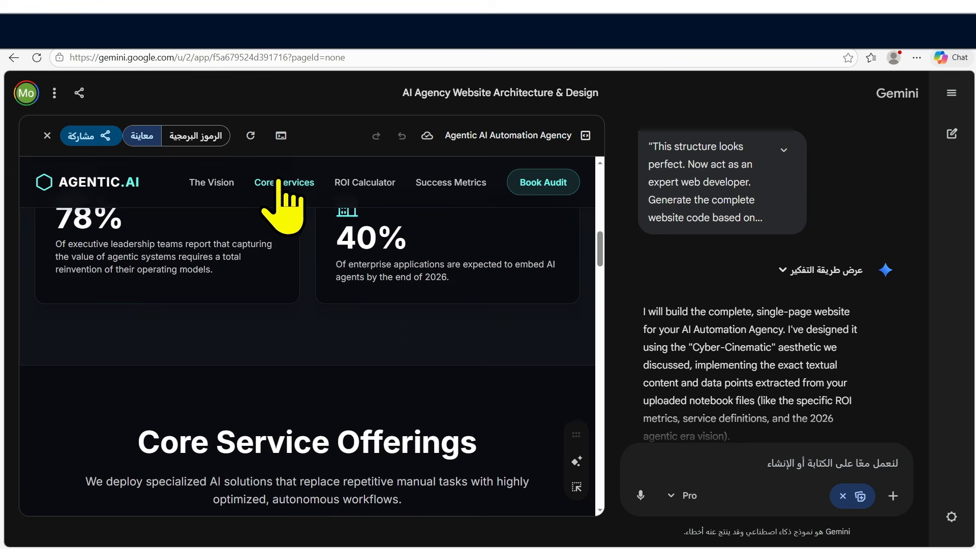
click(365, 183)
click(447, 184)
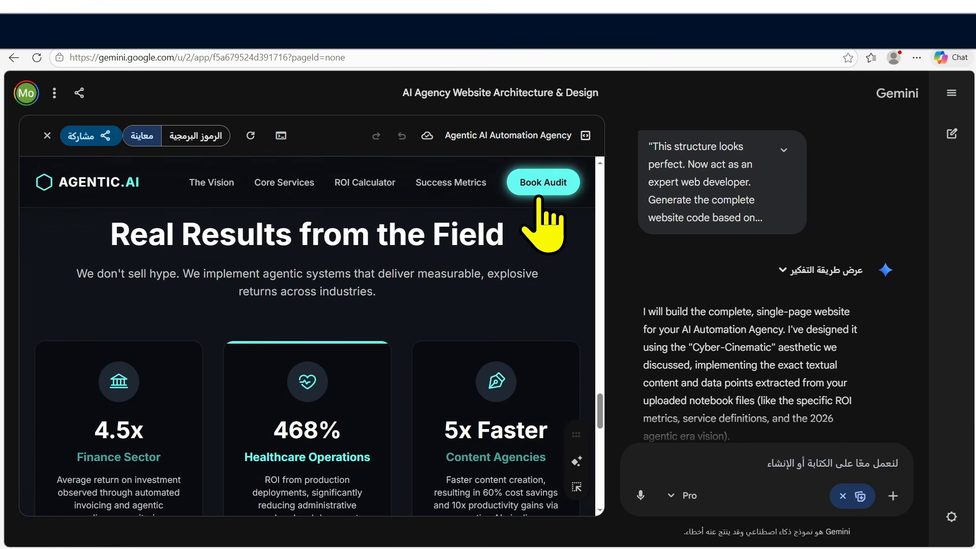
click(538, 191)
click(442, 184)
click(510, 182)
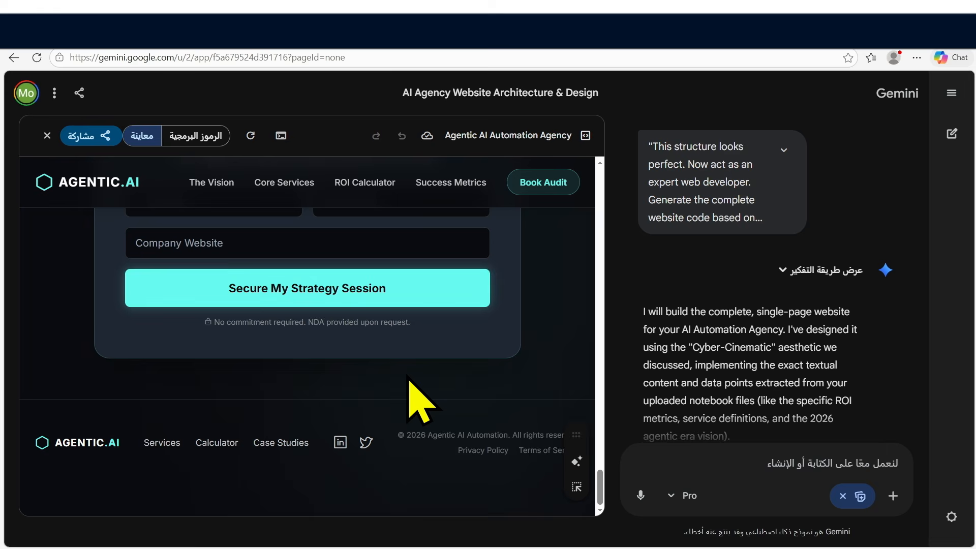
Step: Create a public share link for the Canvas website, copy it and open the shared page in a new browser tab
scroll(356, 396, up, 4)
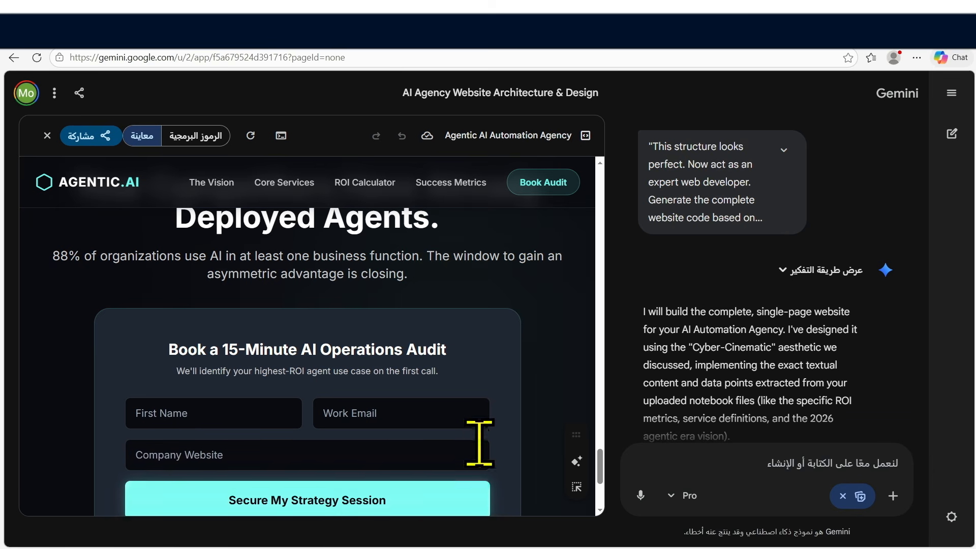
click(107, 136)
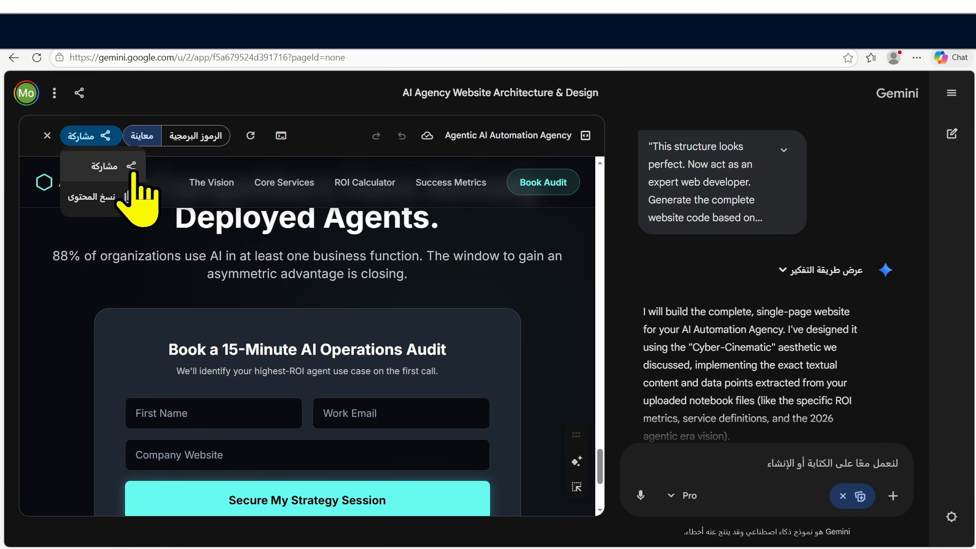
click(128, 172)
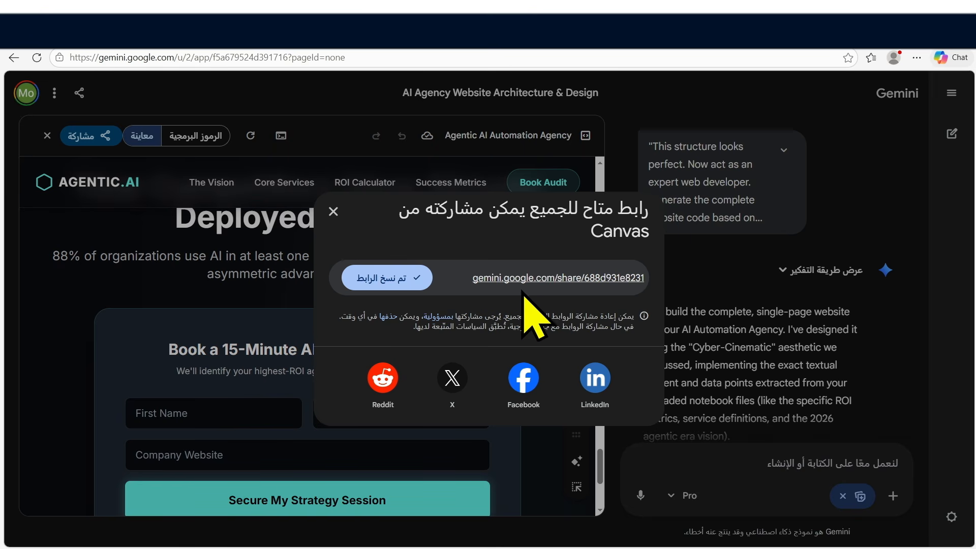
click(411, 278)
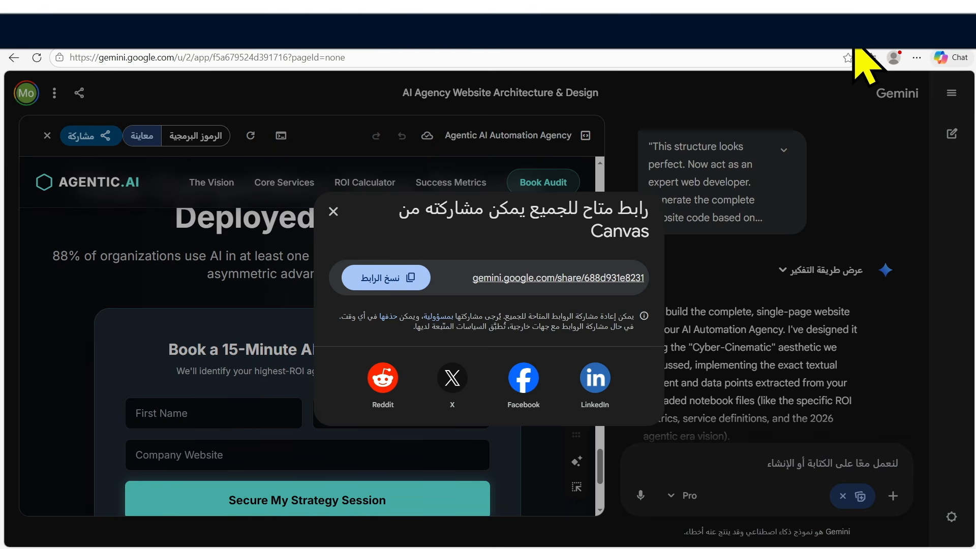
key(ctrl+t)
text(https://gemini.google.com/share/688d931e8231)
key(Return)
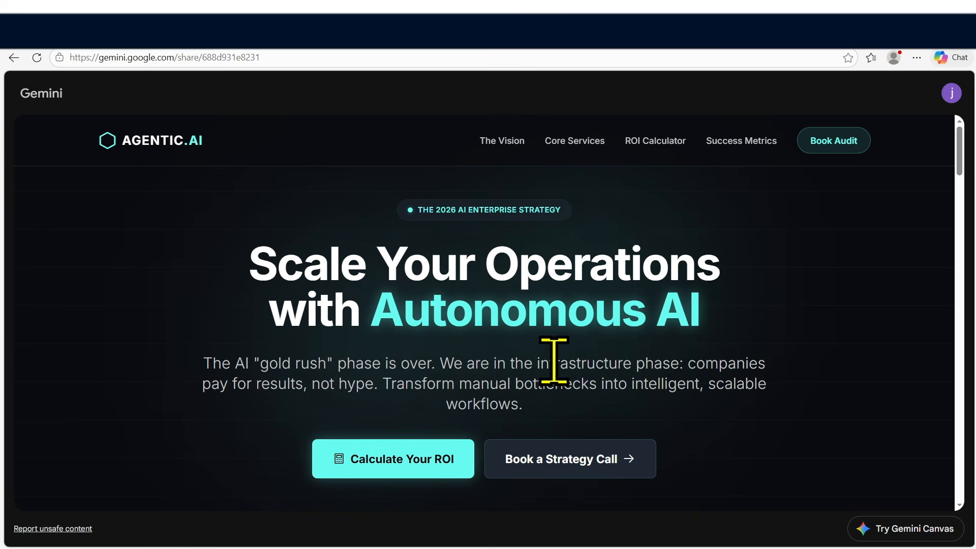
Step: Check the shared website through to its footer, testing the Core Services, ROI Calculator and Success Metrics links
scroll(552, 359, down, 5)
scroll(547, 358, down, 5)
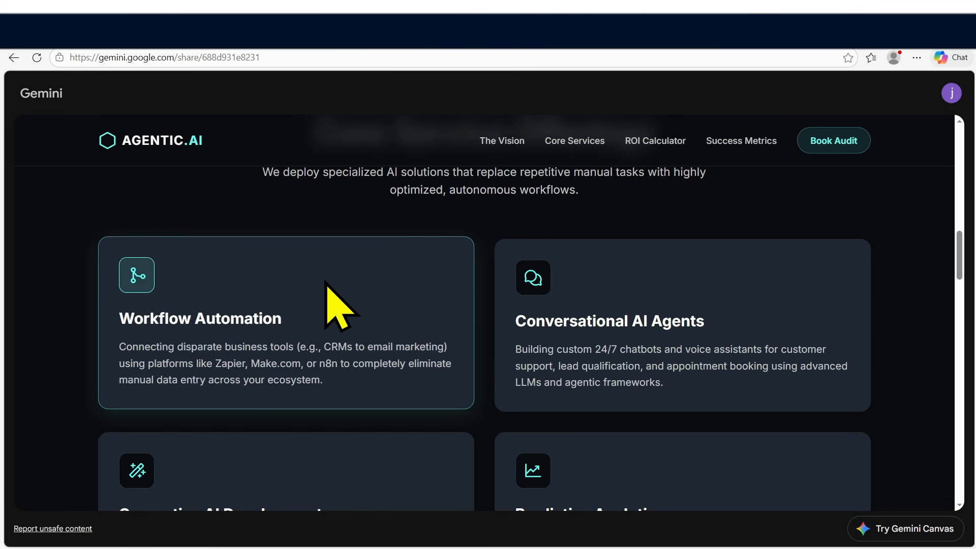
scroll(486, 360, down, 15)
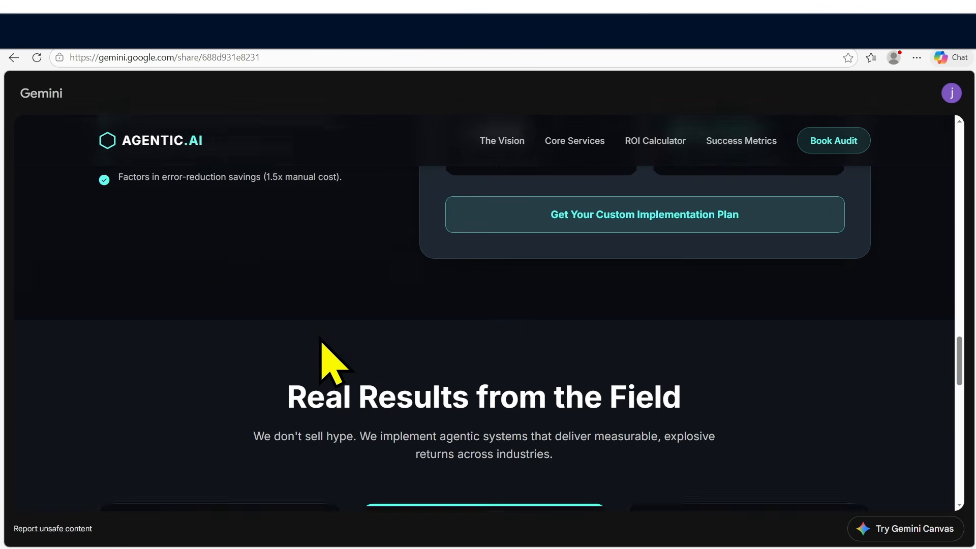
scroll(477, 336, down, 5)
click(575, 142)
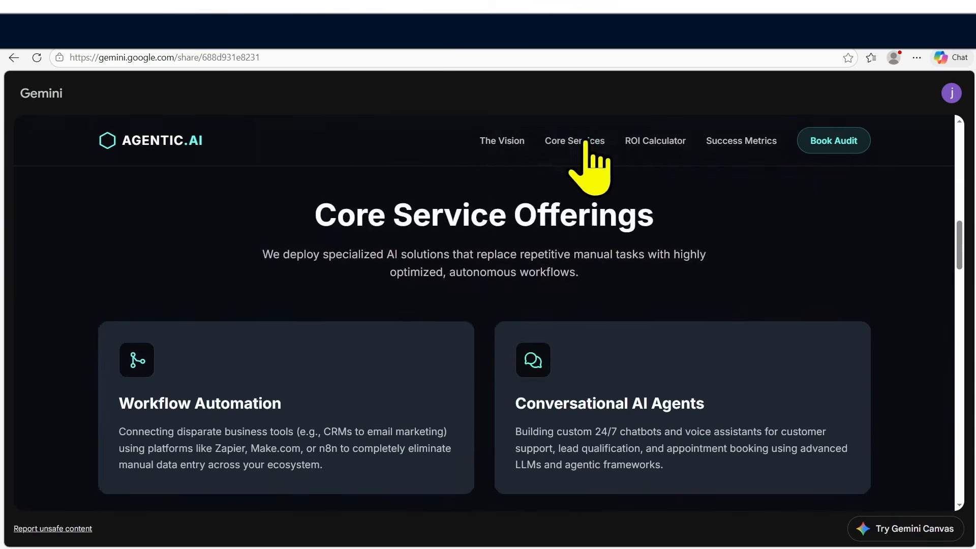
click(656, 140)
click(717, 142)
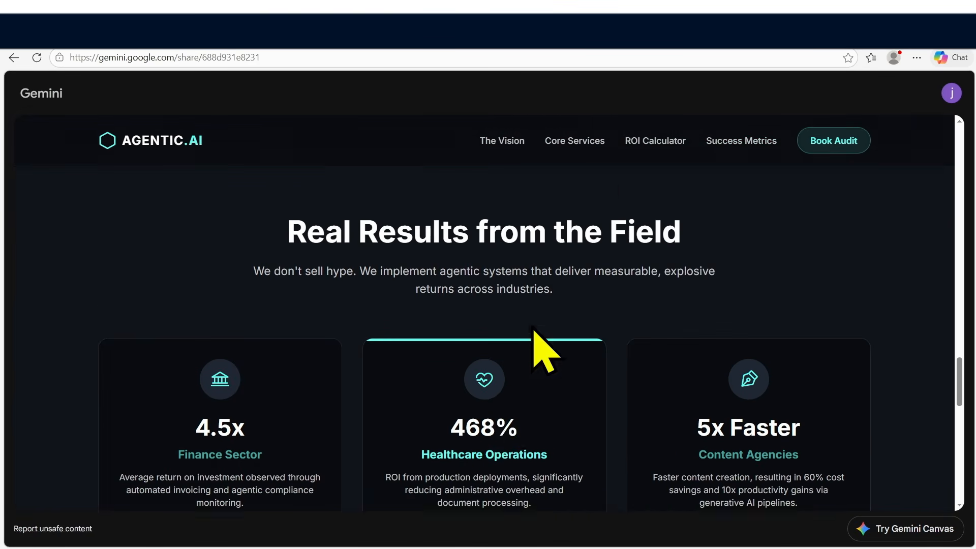
scroll(488, 345, down, 8)
scroll(450, 374, down, 2)
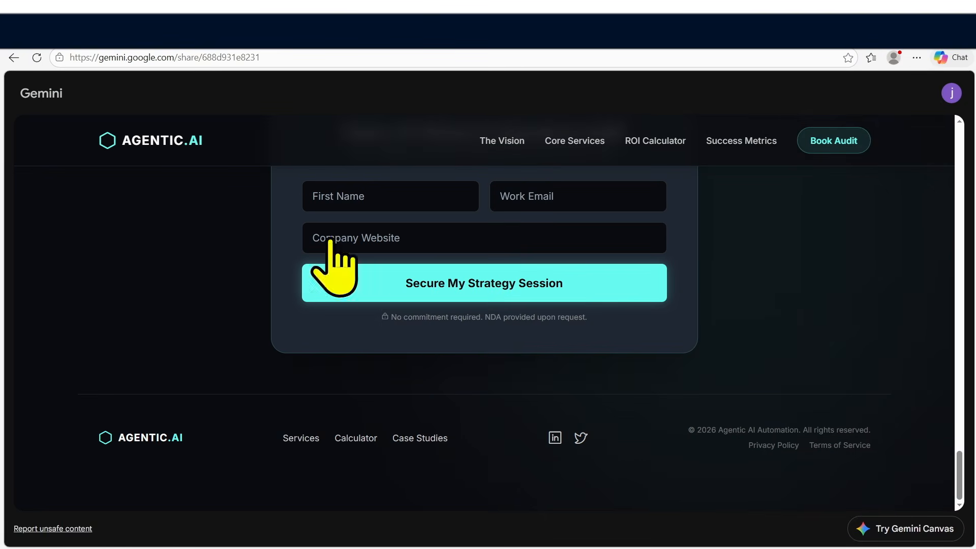
Step: Return to the website chat and ask Gemini, as senior UI/UX designer, for an expensive-looking SaaS redesign with better typography, spacing, animations, glassmorphism effects and premium visual hierarchy
click(112, 19)
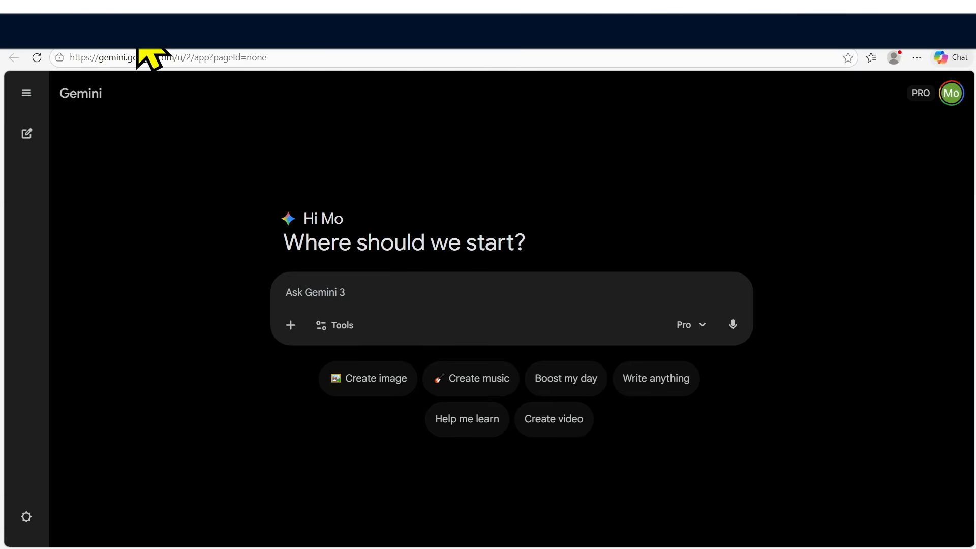
click(136, 19)
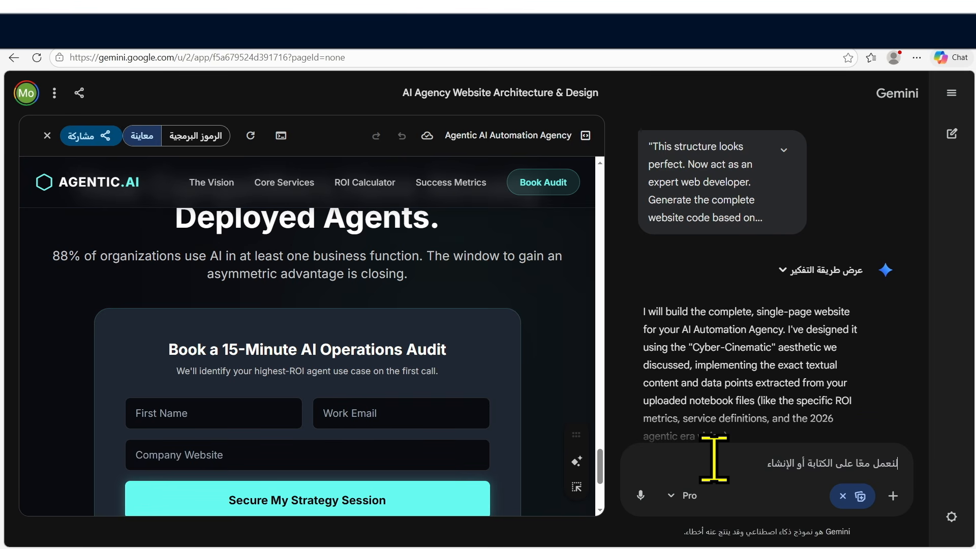
text("Act as a senior UI/UX designer. Redesign this website to look like a modern, expensive SaaS platform. Improve typography, spacing, and animations. Add glassmorphism effects and ensure the visual hierarchy feels premium.")
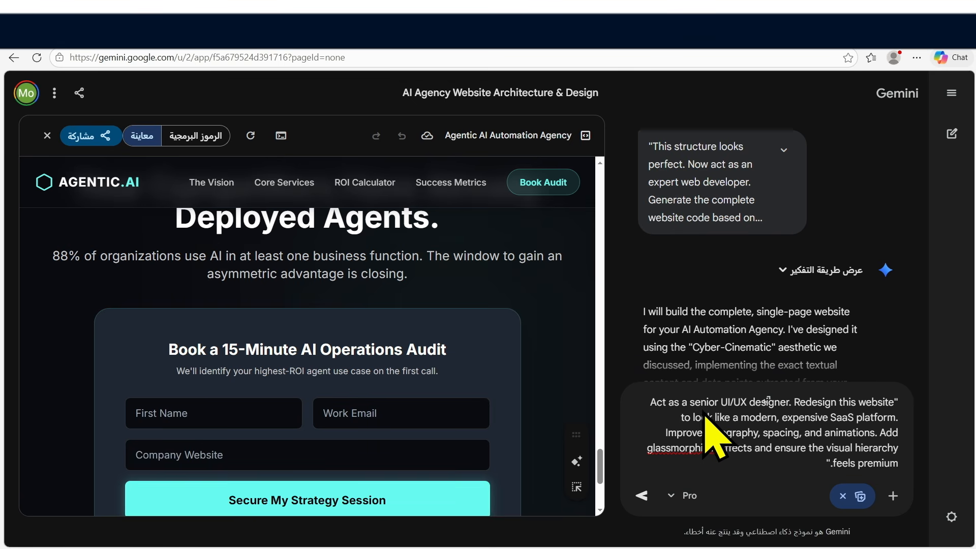
click(641, 496)
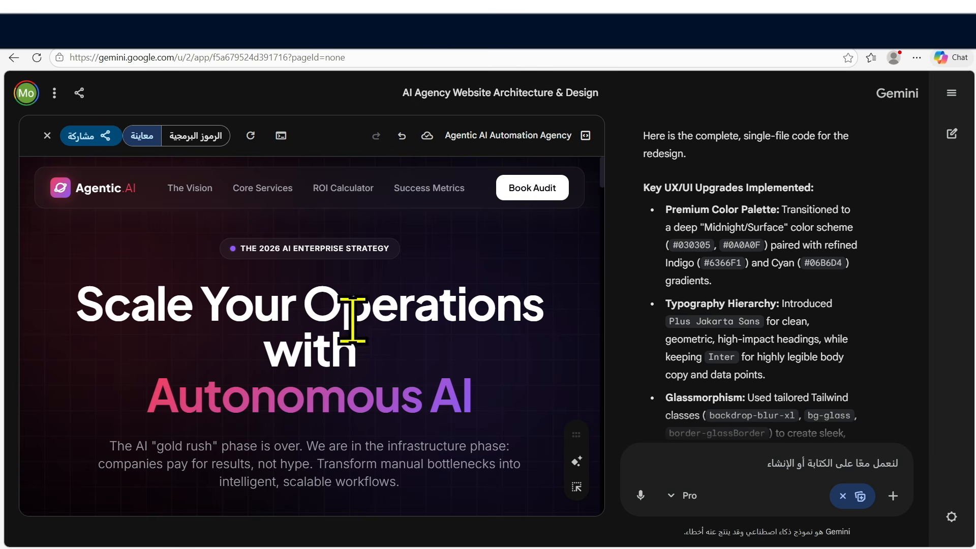
Step: Examine the redesigned website preview and test its ROI calculator by setting the Avg. Hourly Blended Rate to $60
scroll(382, 386, down, 10)
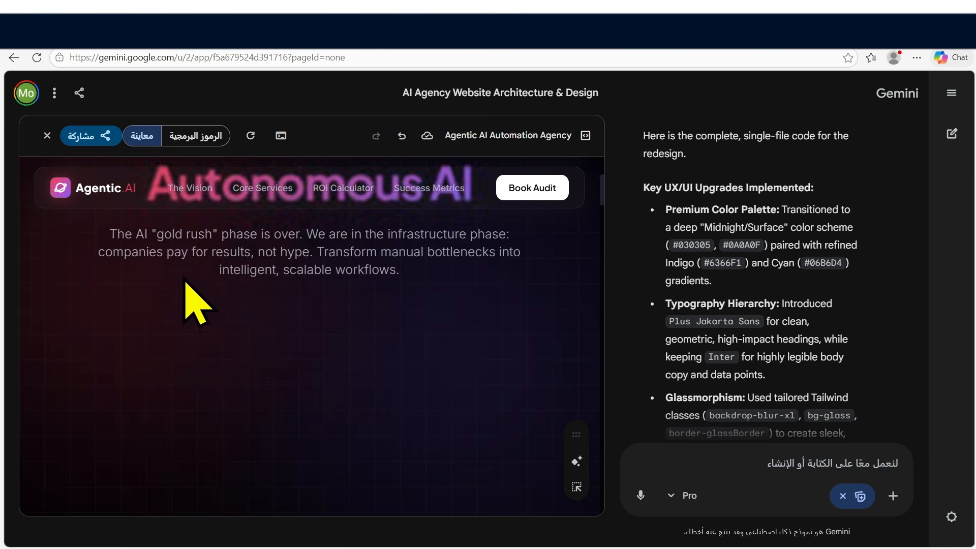
scroll(384, 376, down, 7)
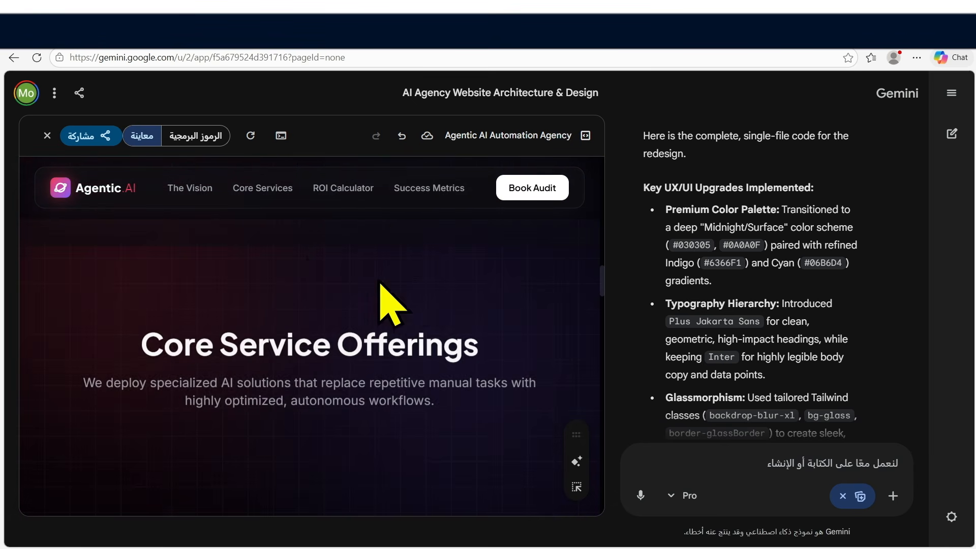
scroll(381, 284, up, 4)
scroll(344, 344, down, 15)
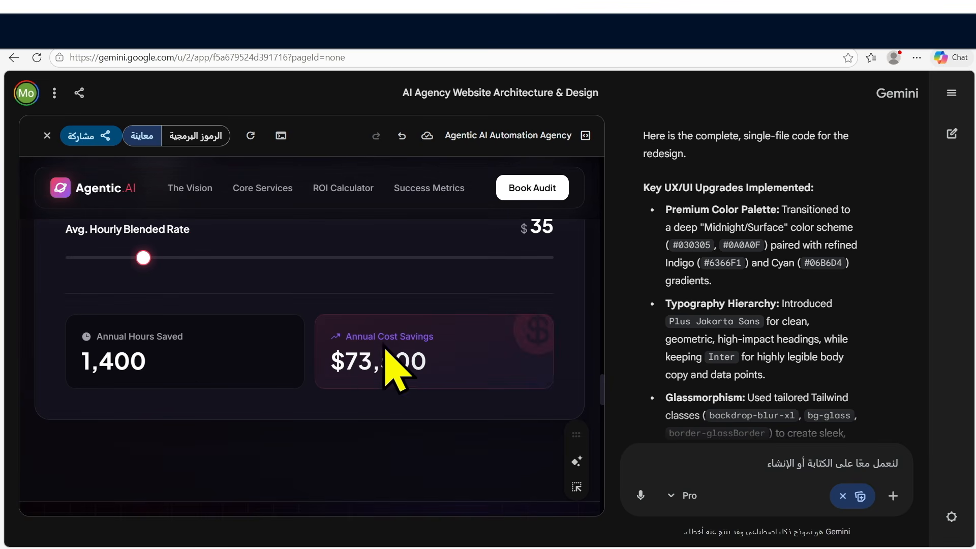
drag(143, 257, 231, 259)
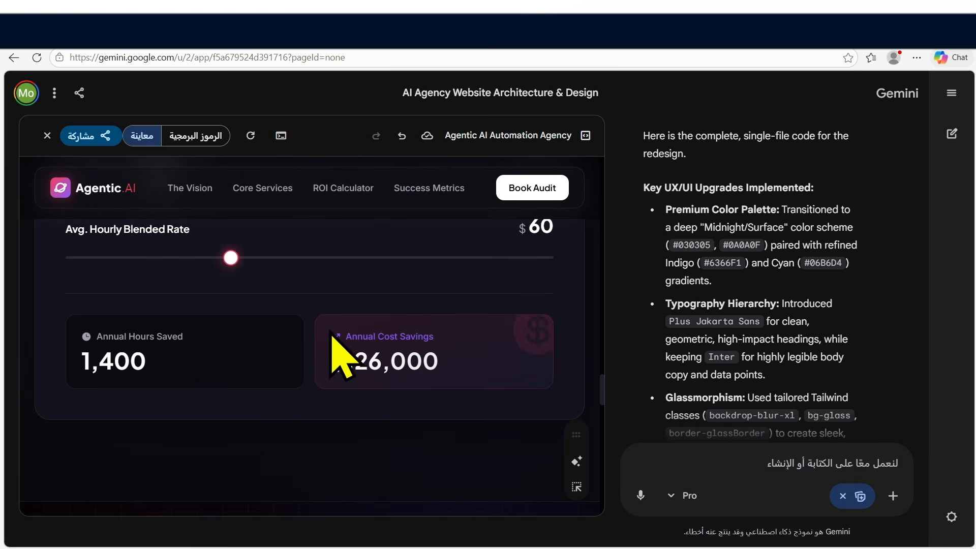
scroll(210, 394, up, 4)
mouse_move(158, 394)
mouse_down()
mouse_move(379, 394)
mouse_move(157, 395)
mouse_up()
Step: Review the redesigned website's HTML source, including the Tailwind theme colors, fonts and custom styles
click(195, 135)
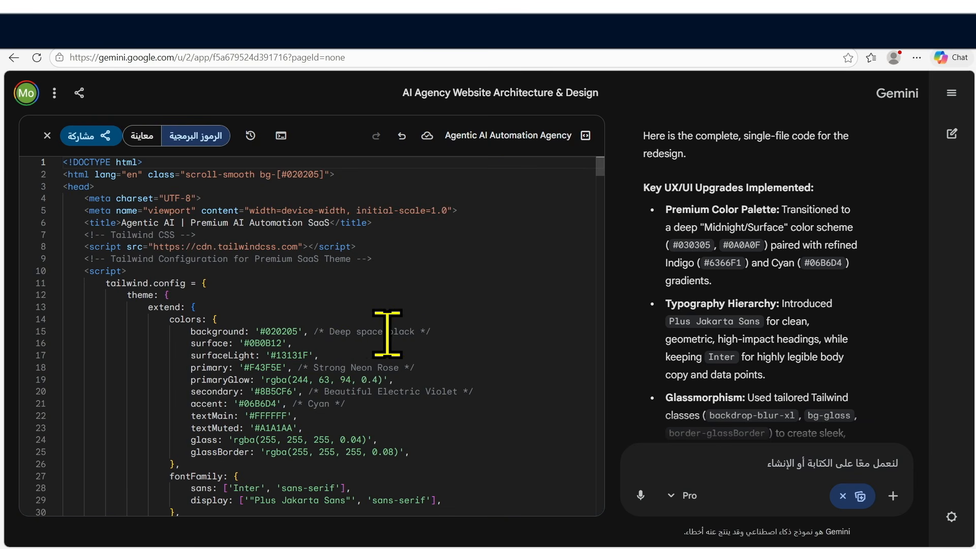
scroll(315, 407, down, 3)
scroll(305, 356, up, 3)
scroll(279, 207, down, 5)
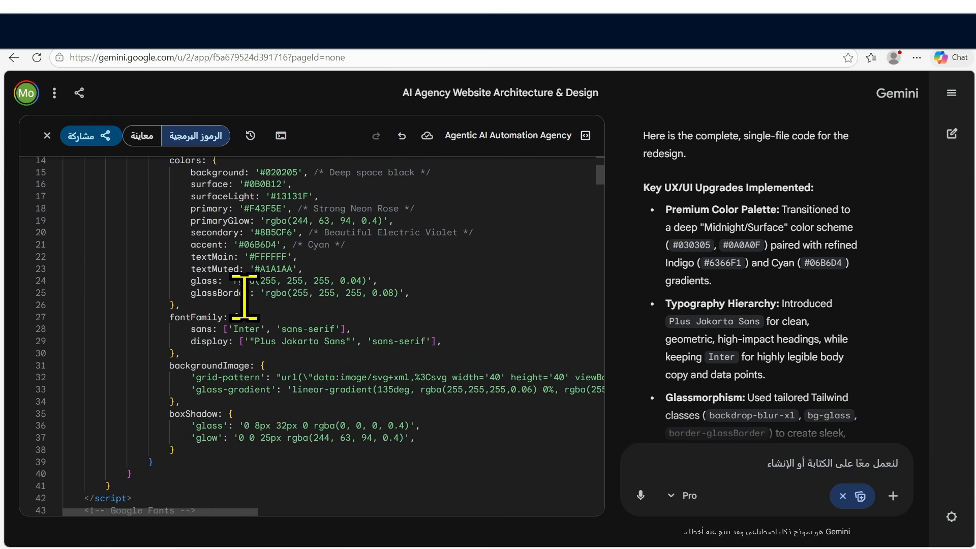
scroll(278, 333, down, 4)
Step: Generate a public share link for the redesigned website and close the sharing dialog
click(91, 136)
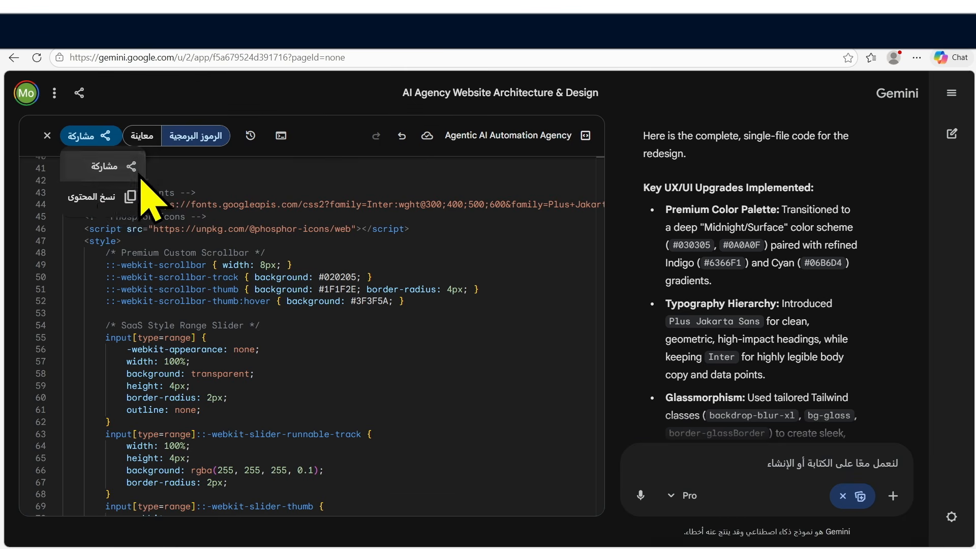
click(101, 165)
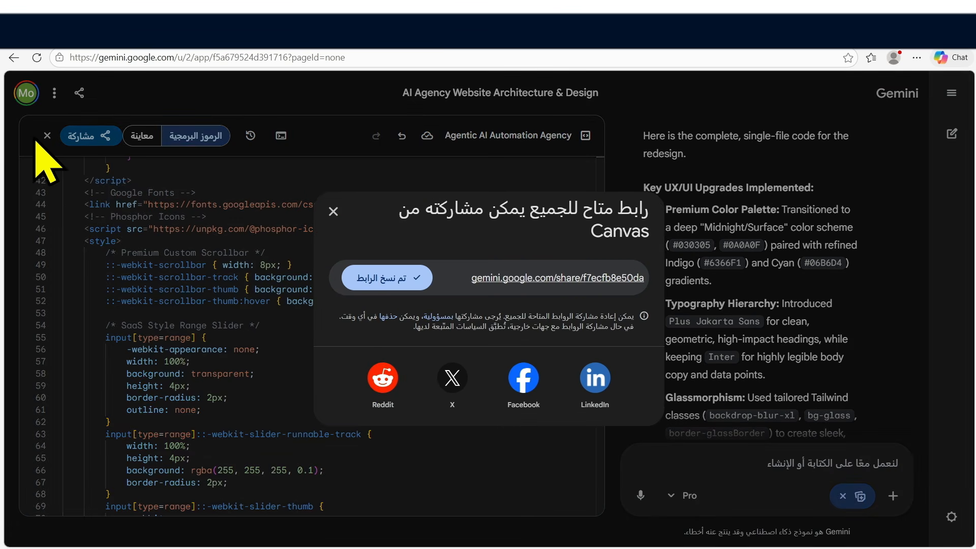
click(159, 234)
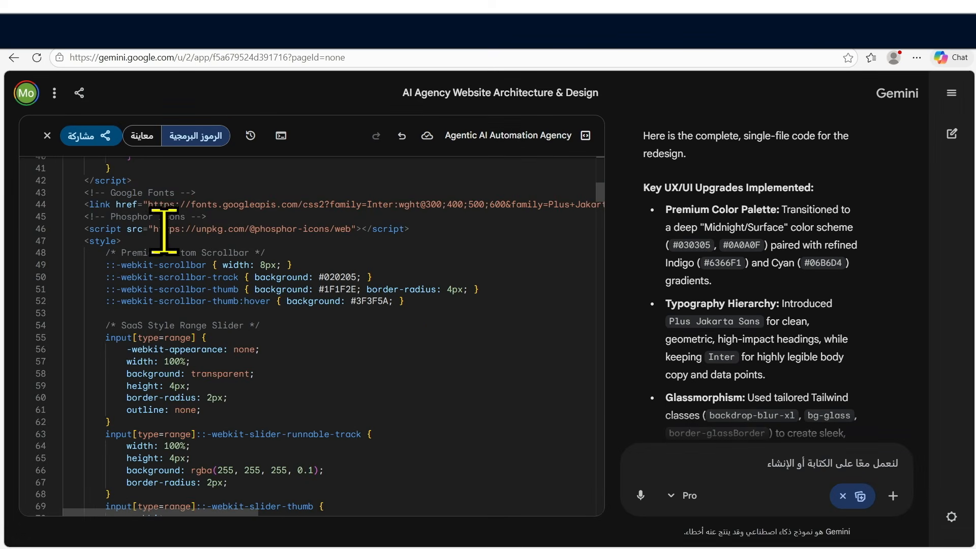
Step: Return to the website preview and test the First Name and Work Email fields of the Book a 15-Minute Audit form
click(141, 136)
scroll(291, 356, down, 1)
scroll(290, 316, up, 4)
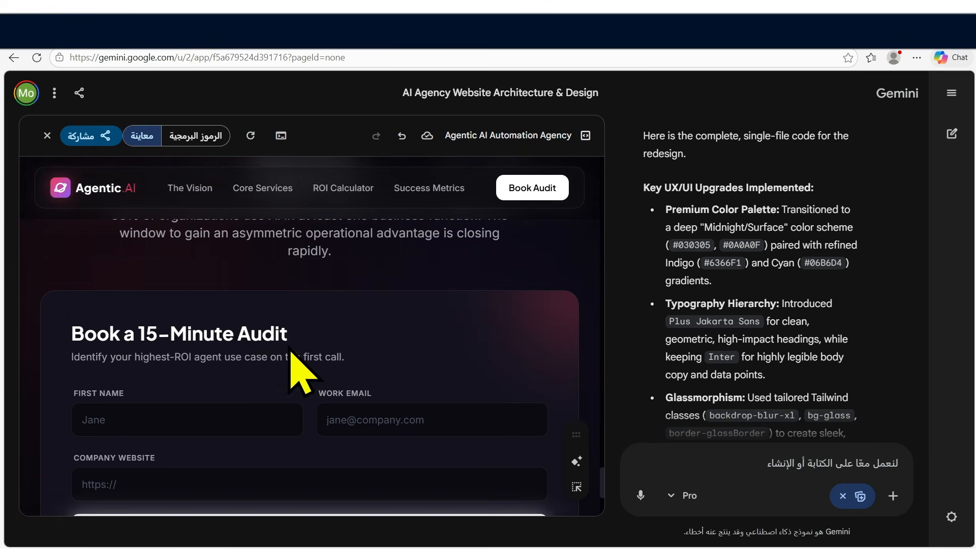
click(227, 420)
click(399, 420)
scroll(288, 440, down, 4)
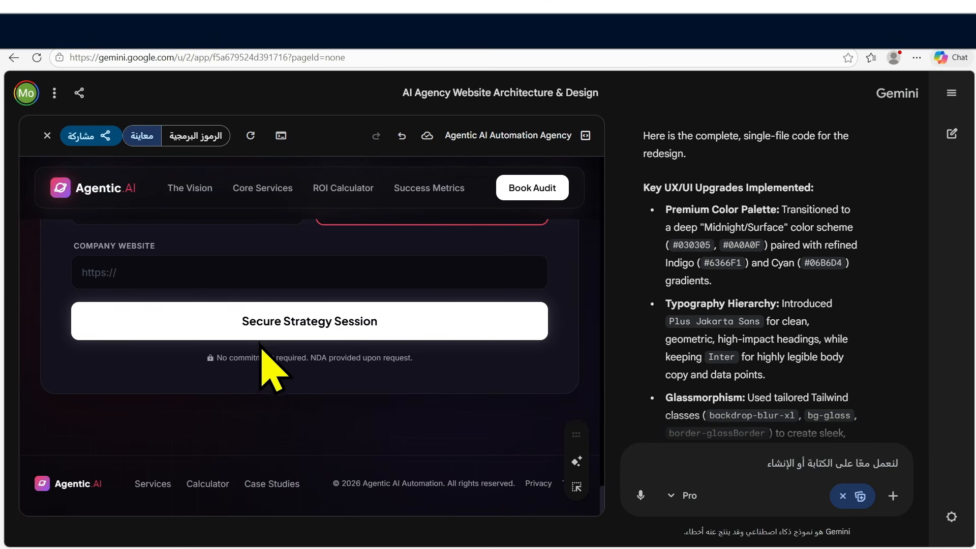